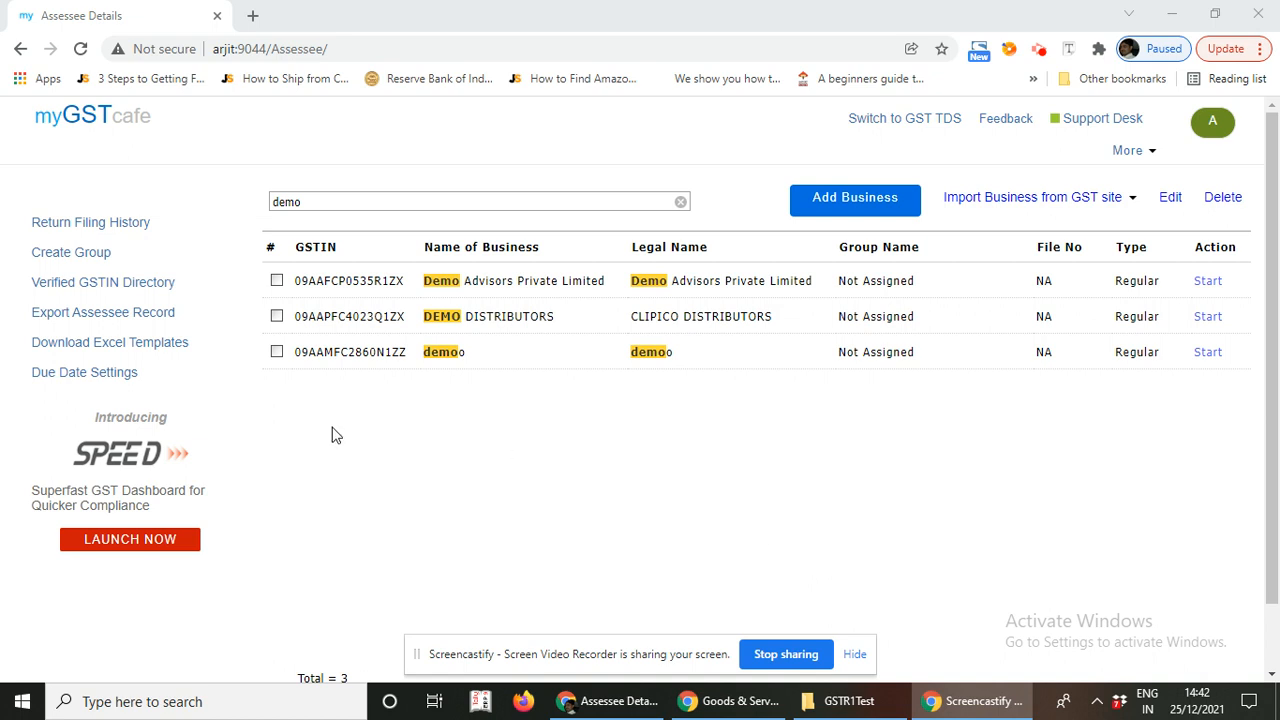
Step: Start Demo Advisors Private Limited for December 2021-22 and open the Import 2.0 page of GSTR-1 Sales
left_click(277, 282)
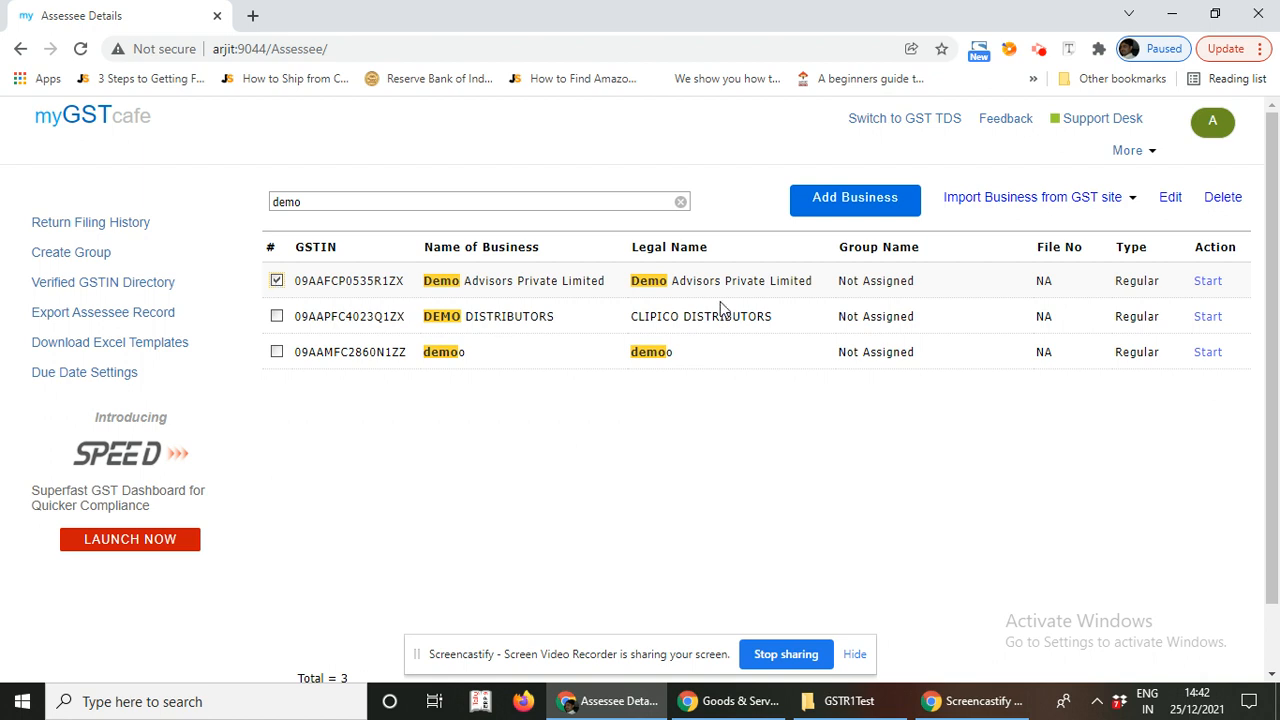
left_click(1207, 284)
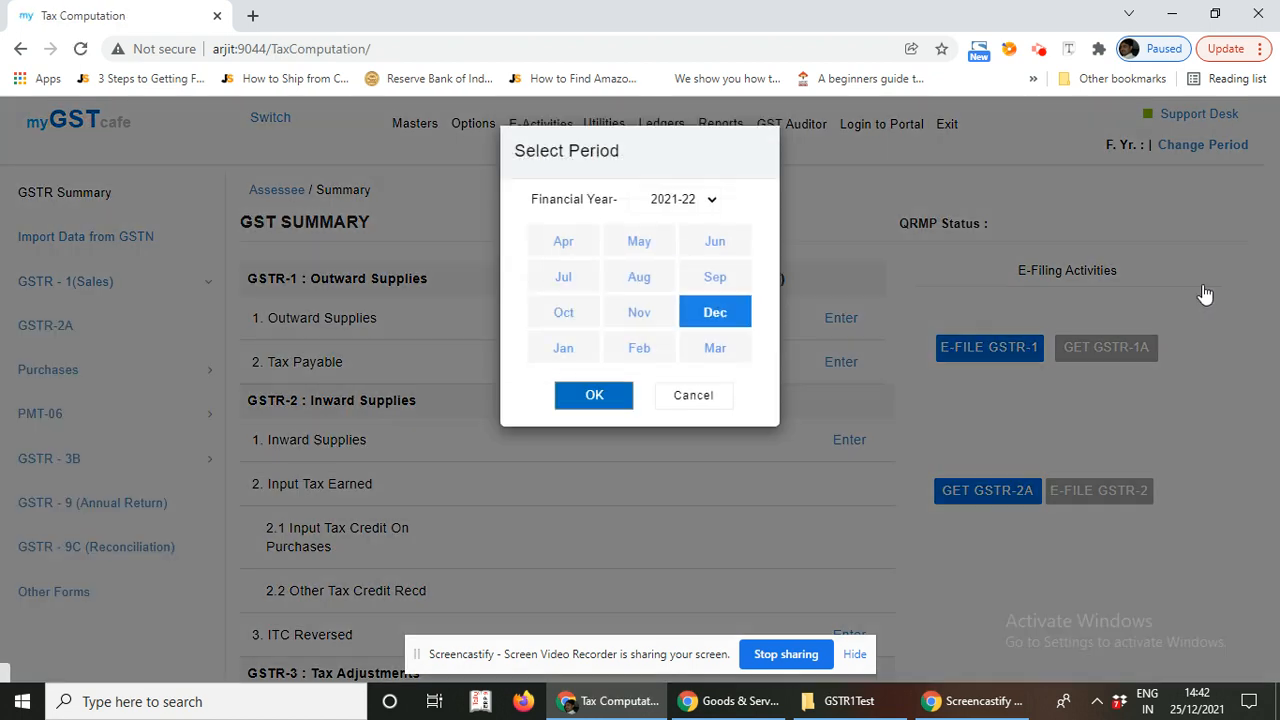
left_click(604, 396)
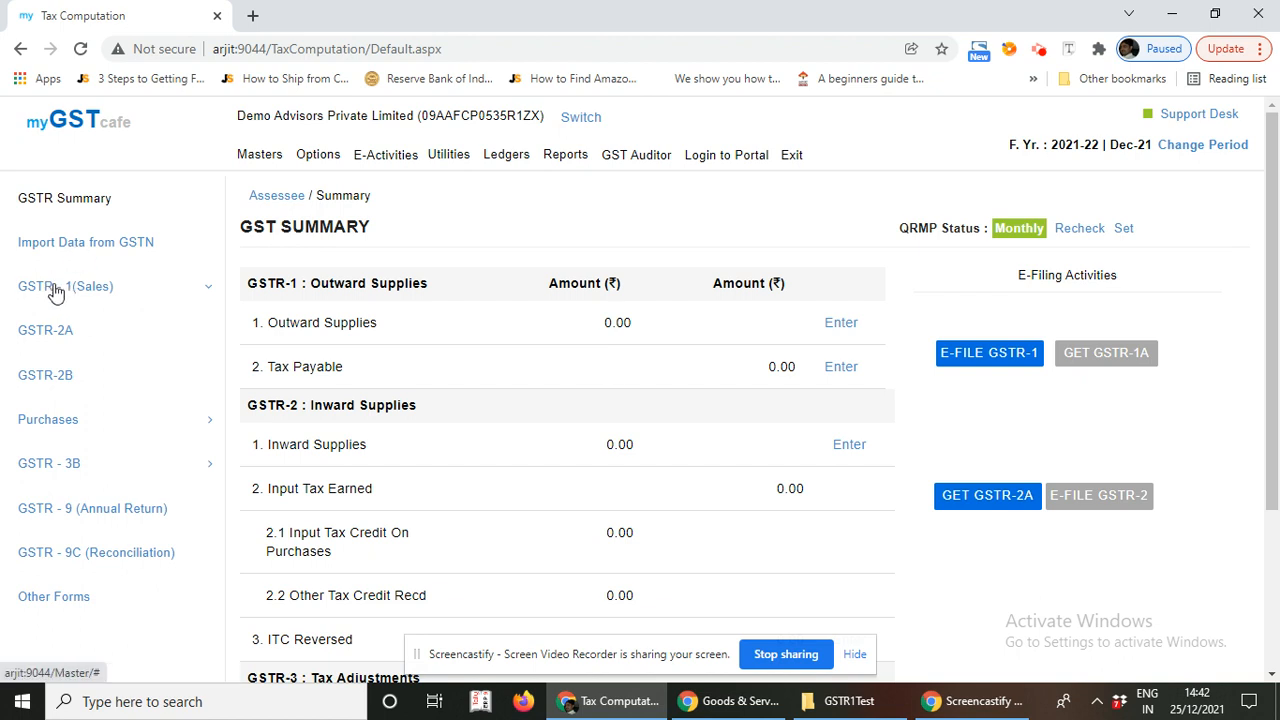
left_click(55, 291)
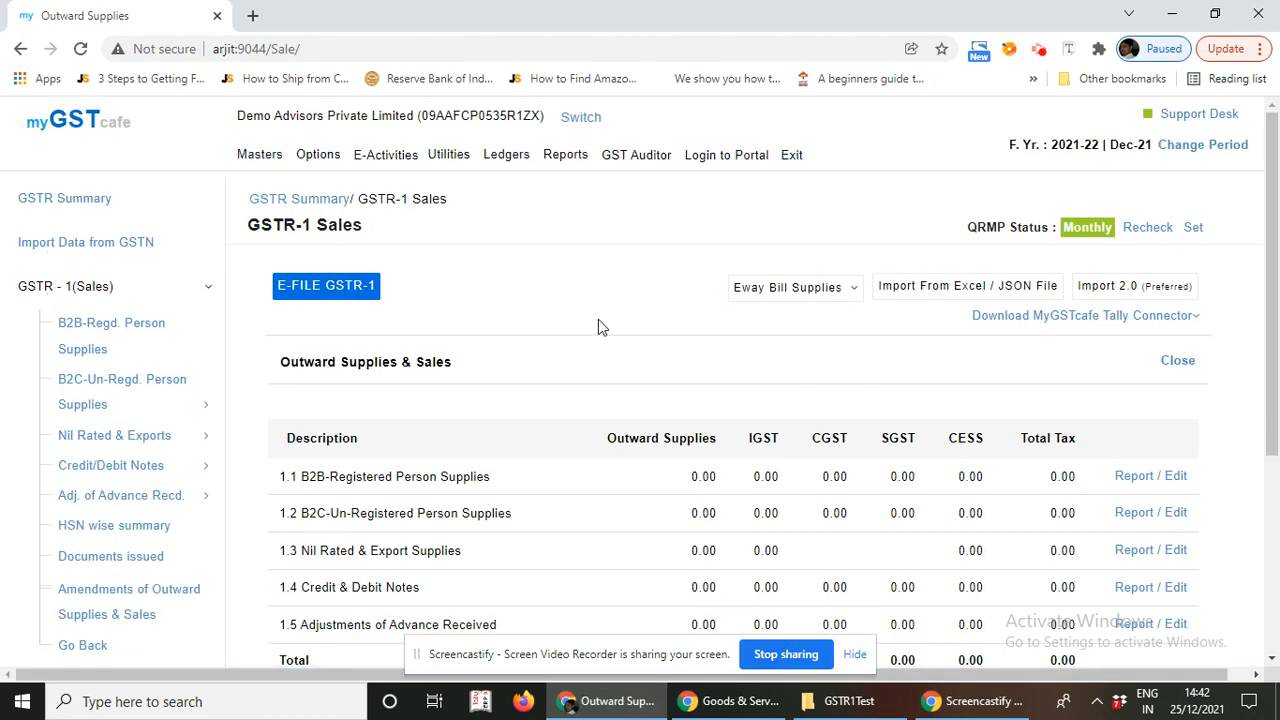
left_click(1114, 288)
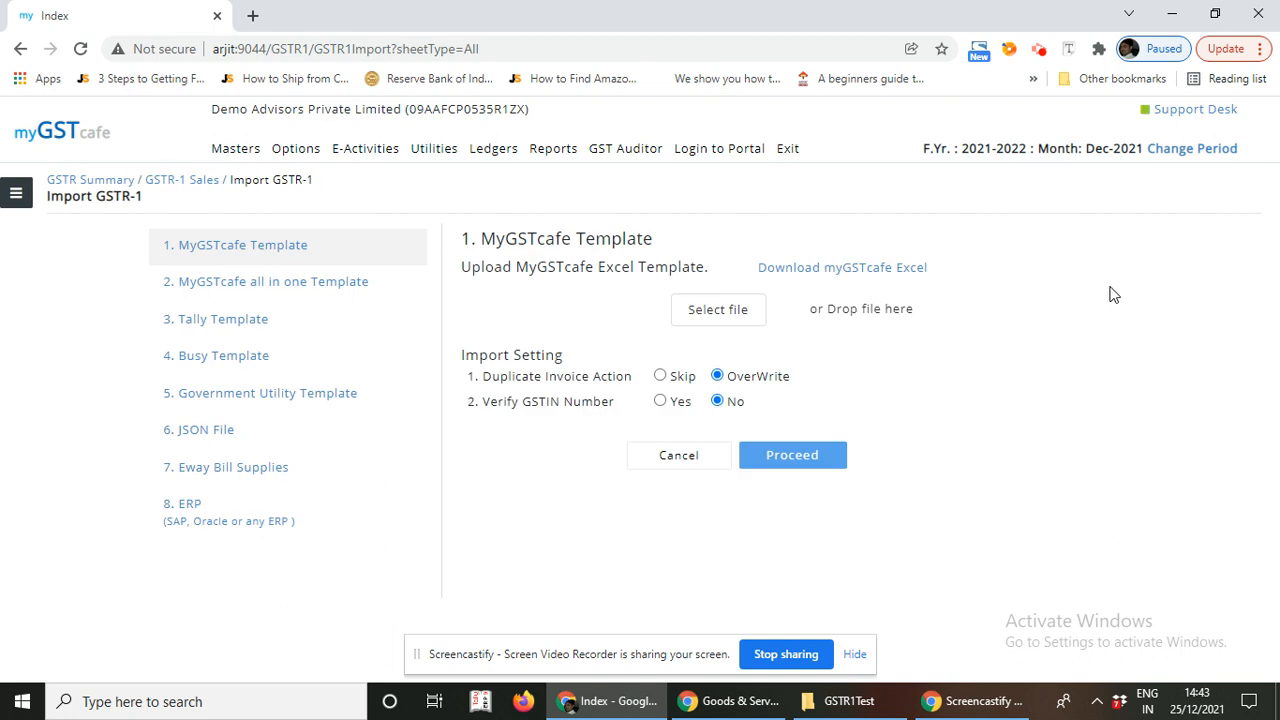
Step: Look through the GSTR-1 import options, including the MyGSTcafe, Tally, Busy and Government Utility templates, JSON File and ERP
left_click(221, 250)
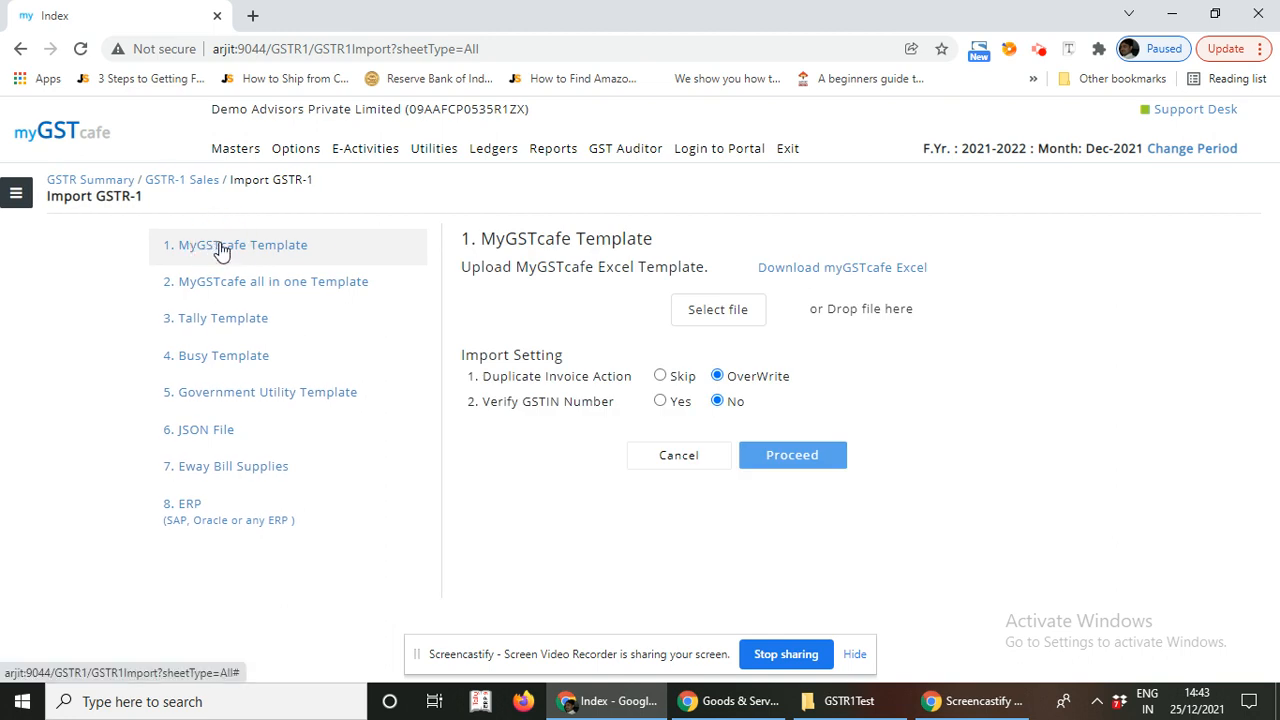
left_click(222, 319)
left_click(218, 356)
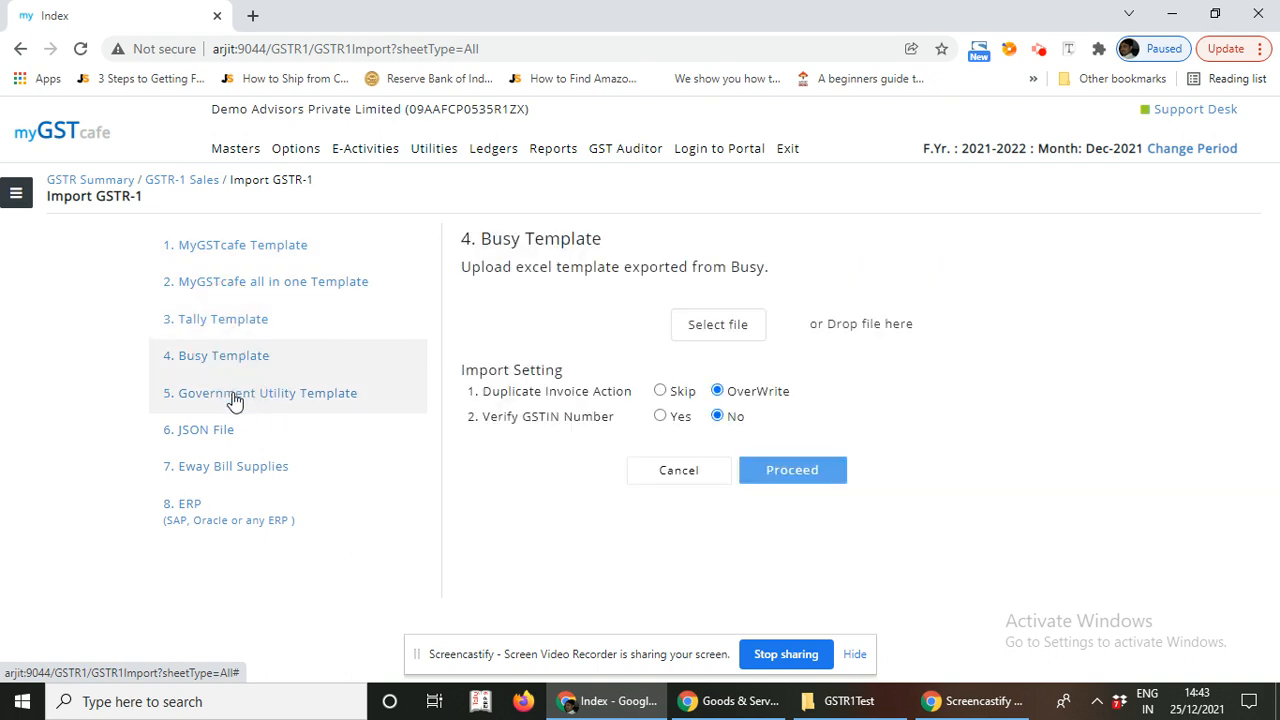
left_click(230, 394)
left_click(190, 432)
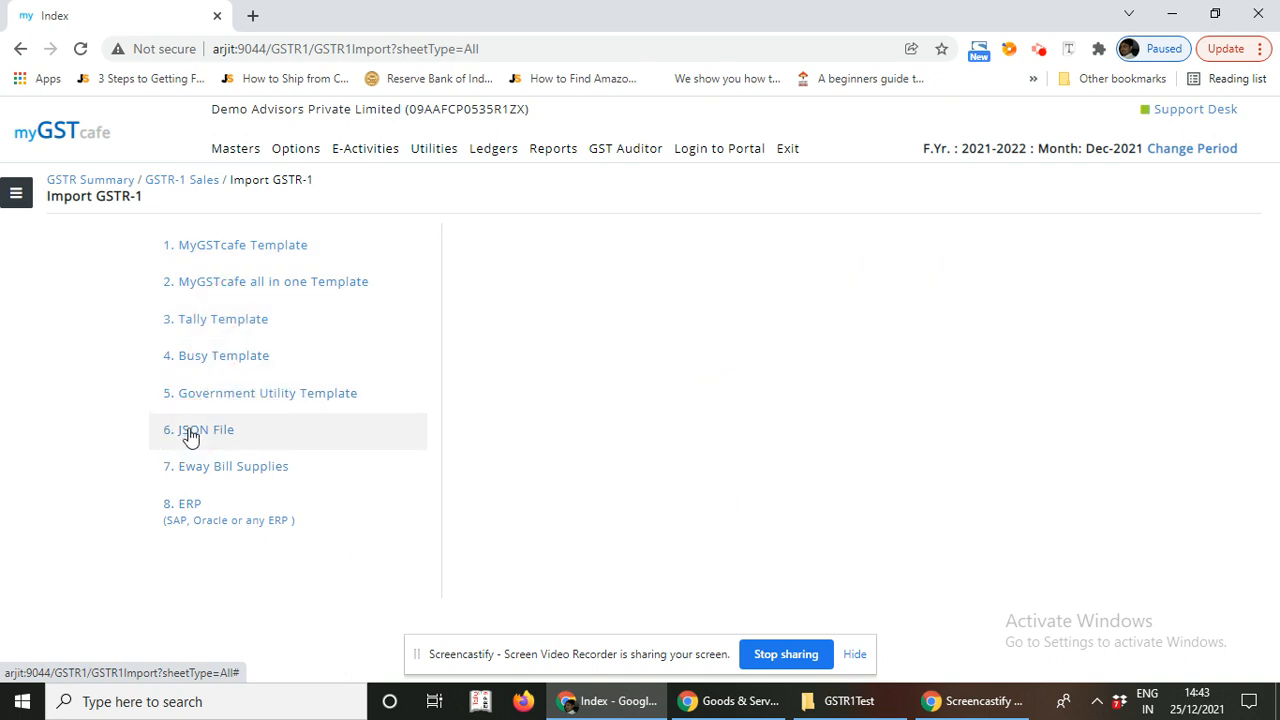
left_click(190, 506)
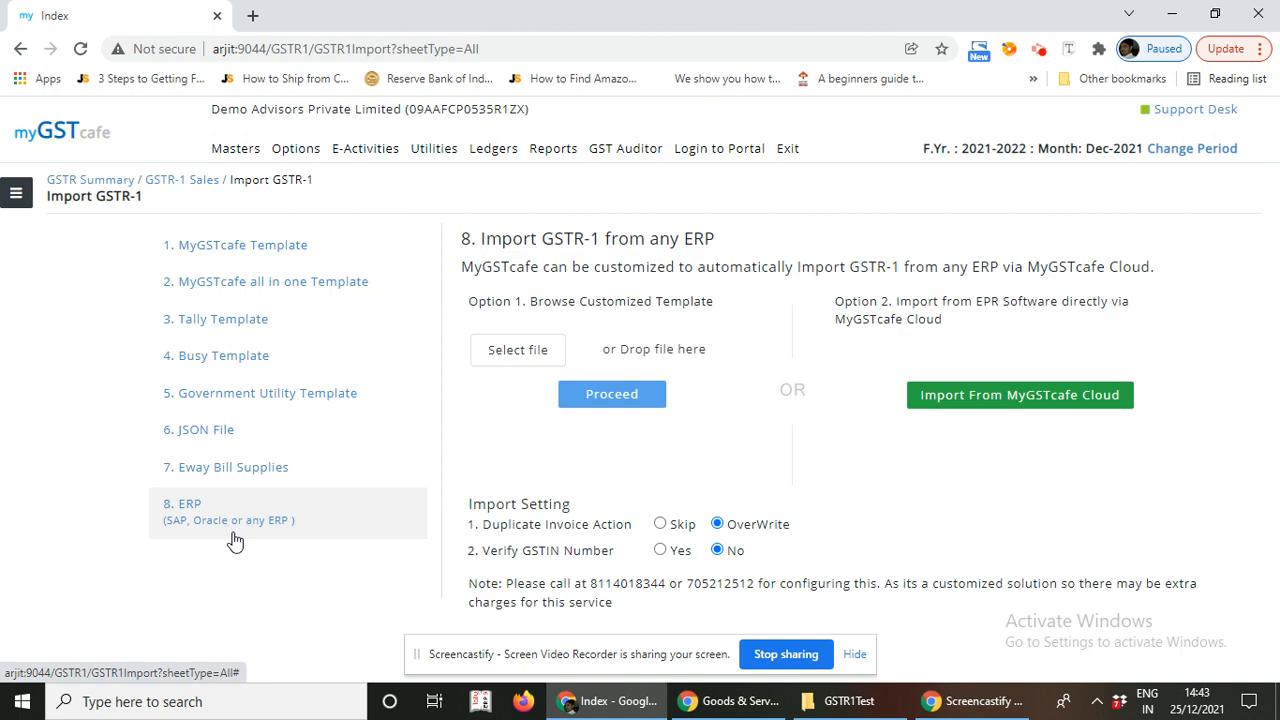
Step: Choose the MyGSTcafe Template import and upload MygstCafeDataInvalid.xlsx from the inner GSTR1Test folder in Downloads
left_click(224, 251)
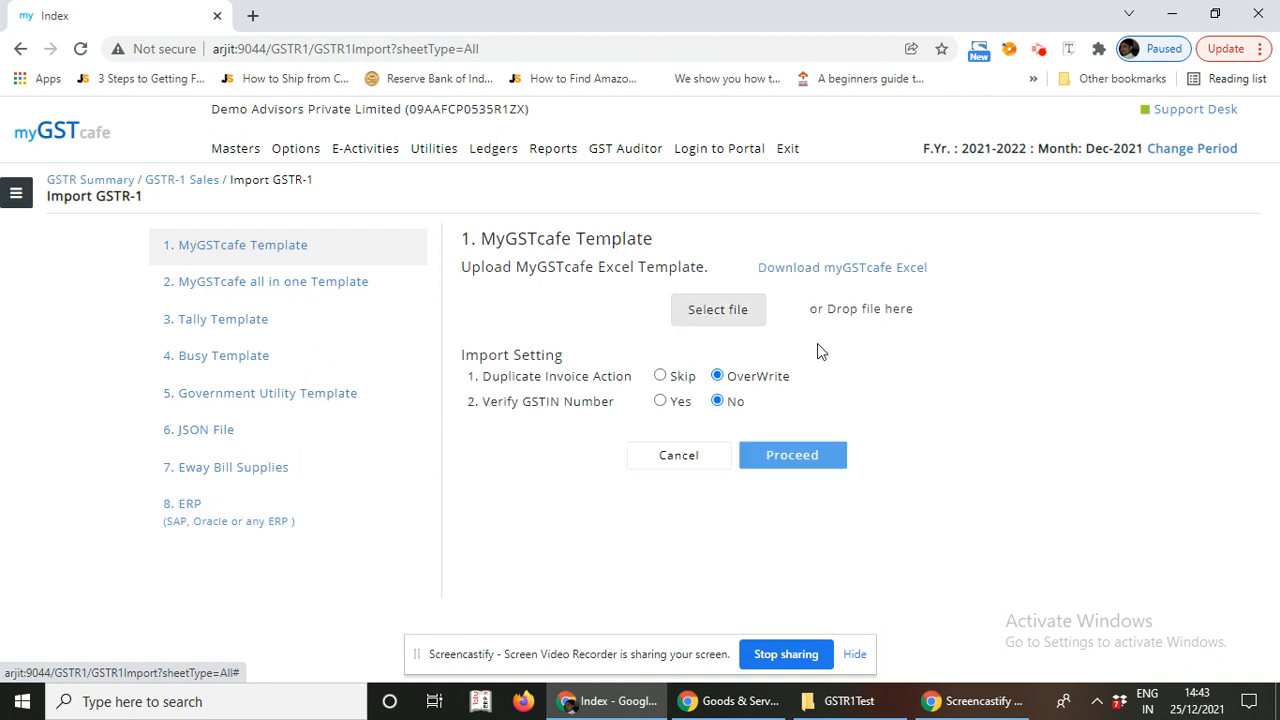
left_click(717, 313)
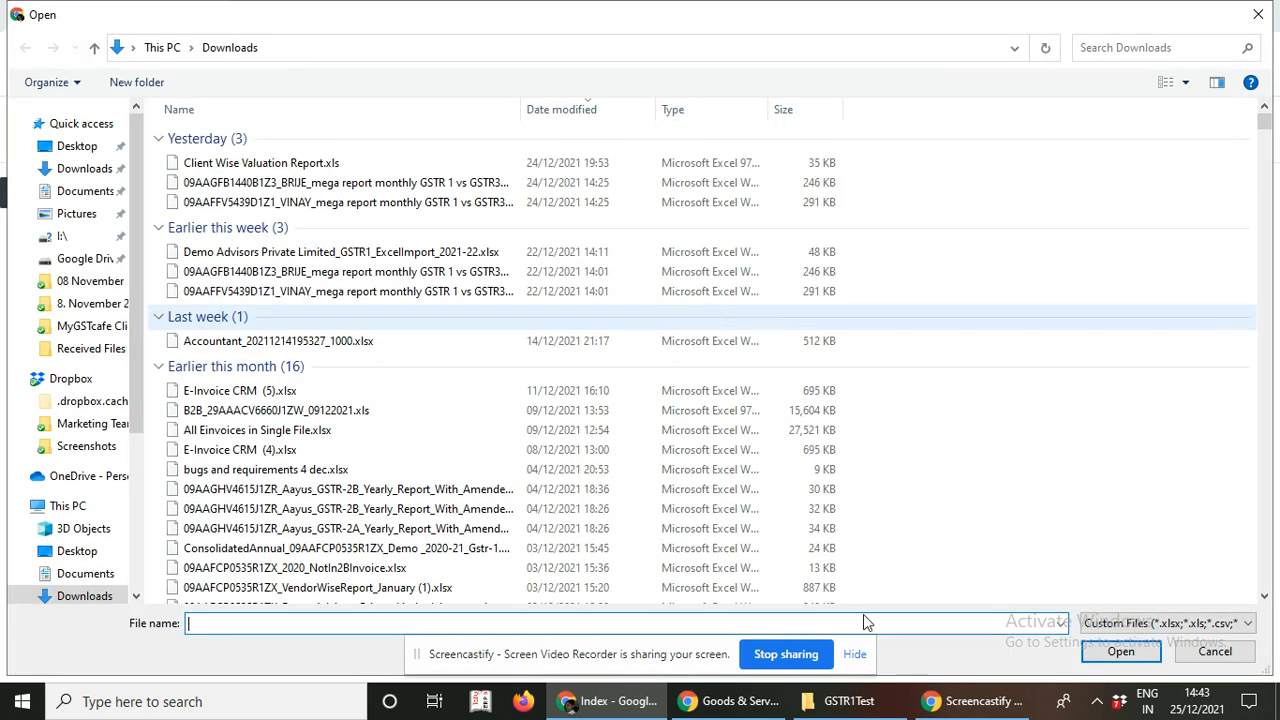
left_click(848, 701)
left_click(480, 148)
key("ctrl+c")
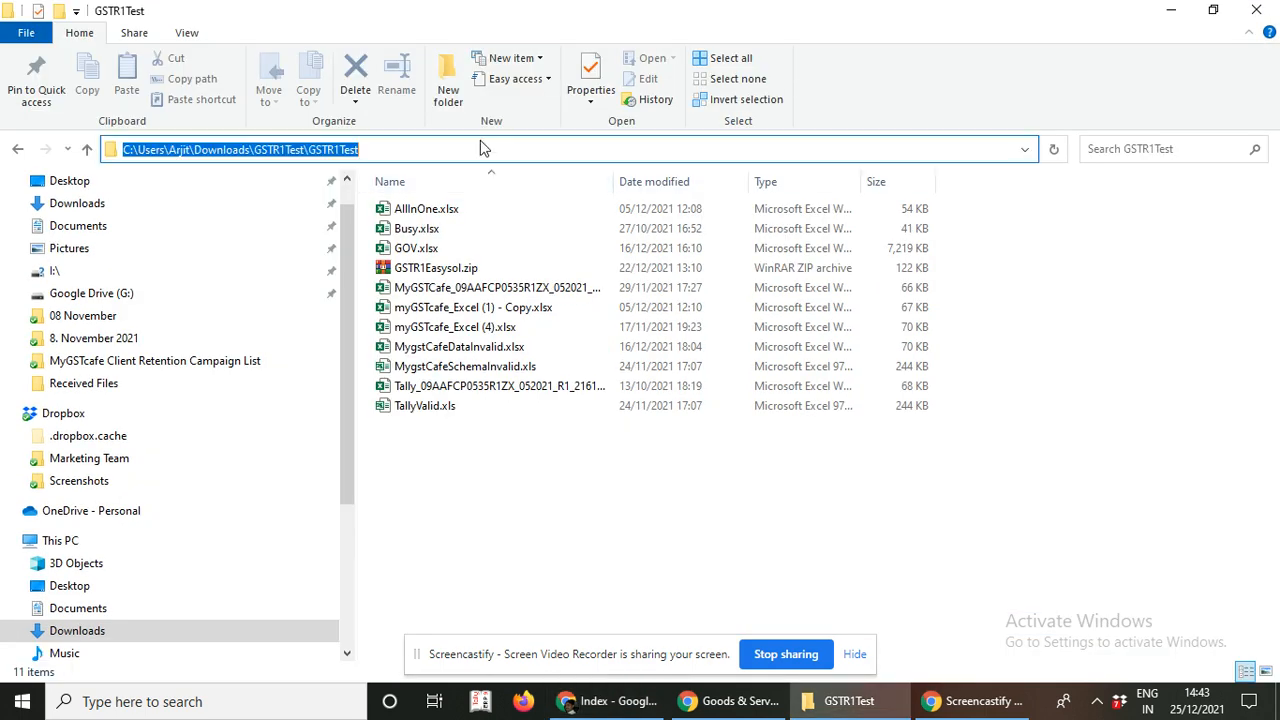
left_click(645, 701)
key("ctrl+v")
key("Return")
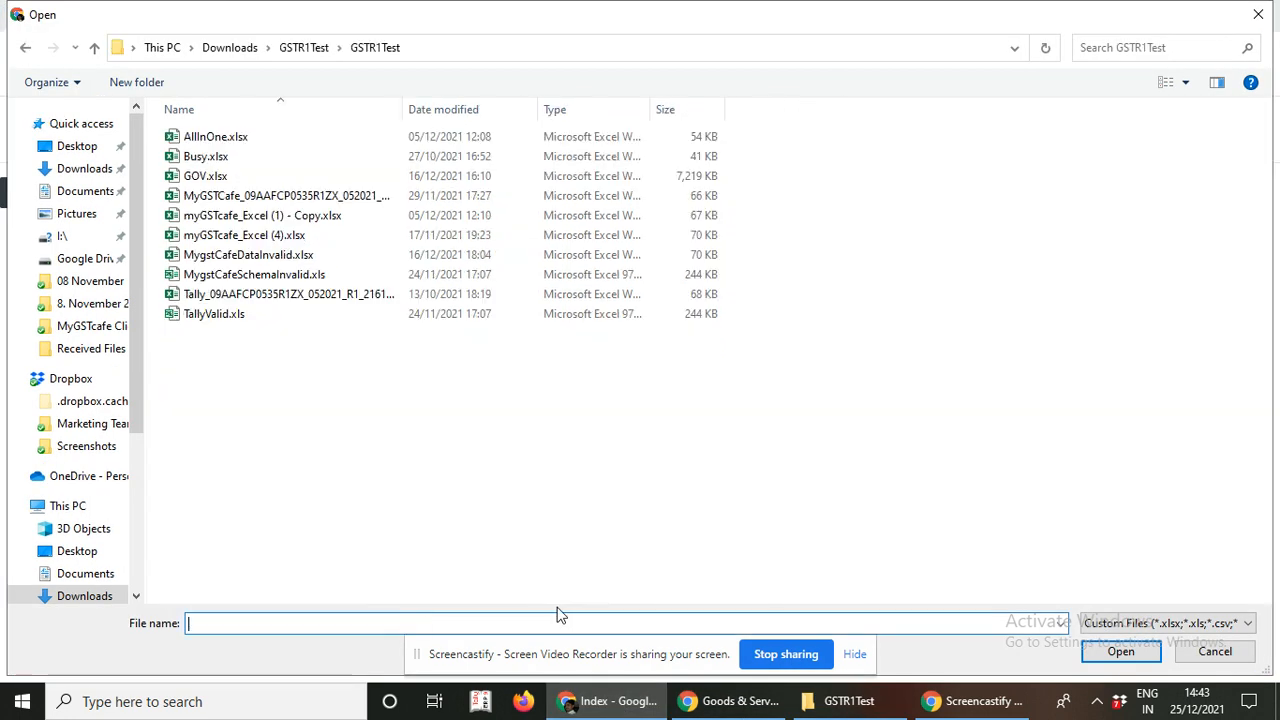
left_click(272, 256)
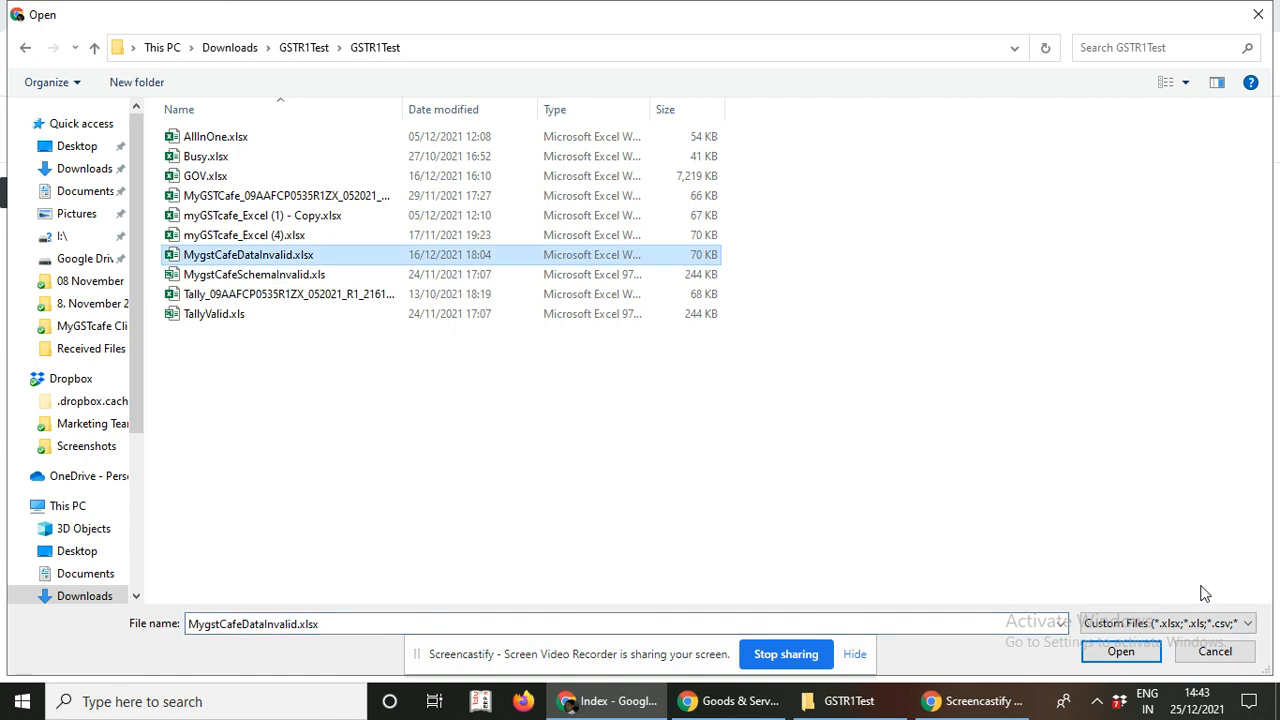
left_click(1128, 645)
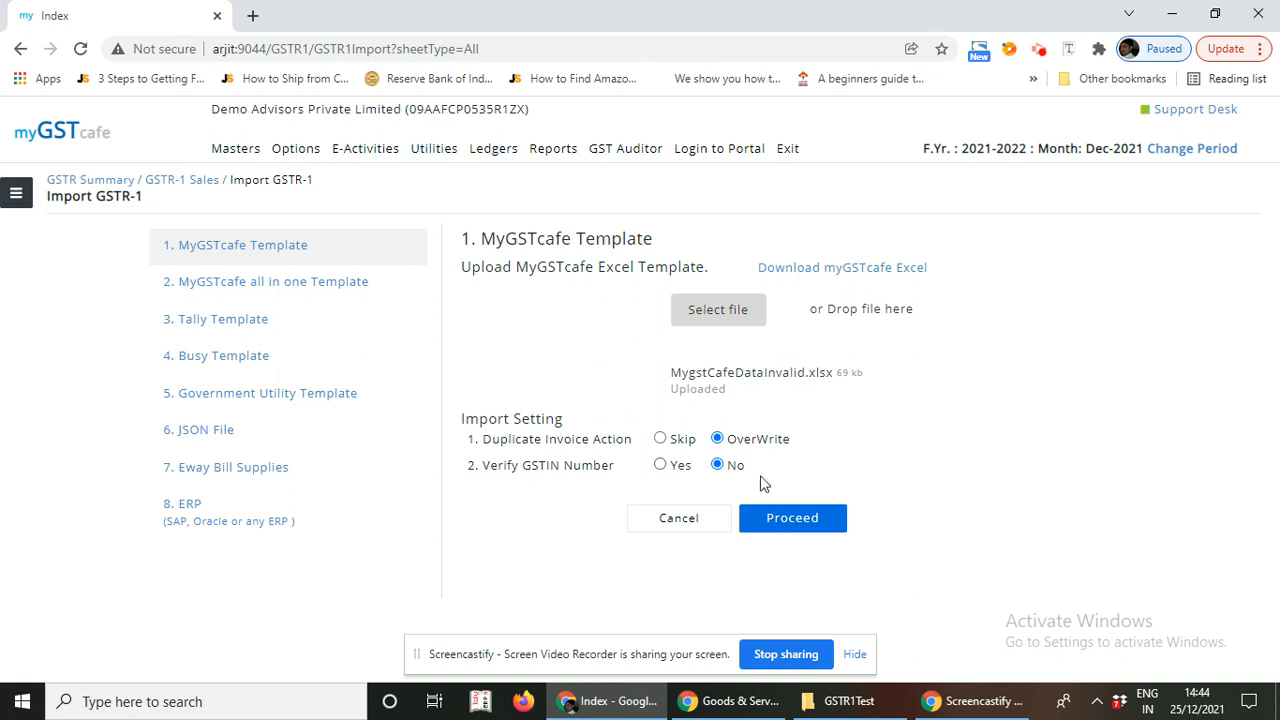
Step: Run the import with duplicate invoices overwritten and no GSTIN verification, review the sheet results, and proceed to the invalid data
left_click(777, 526)
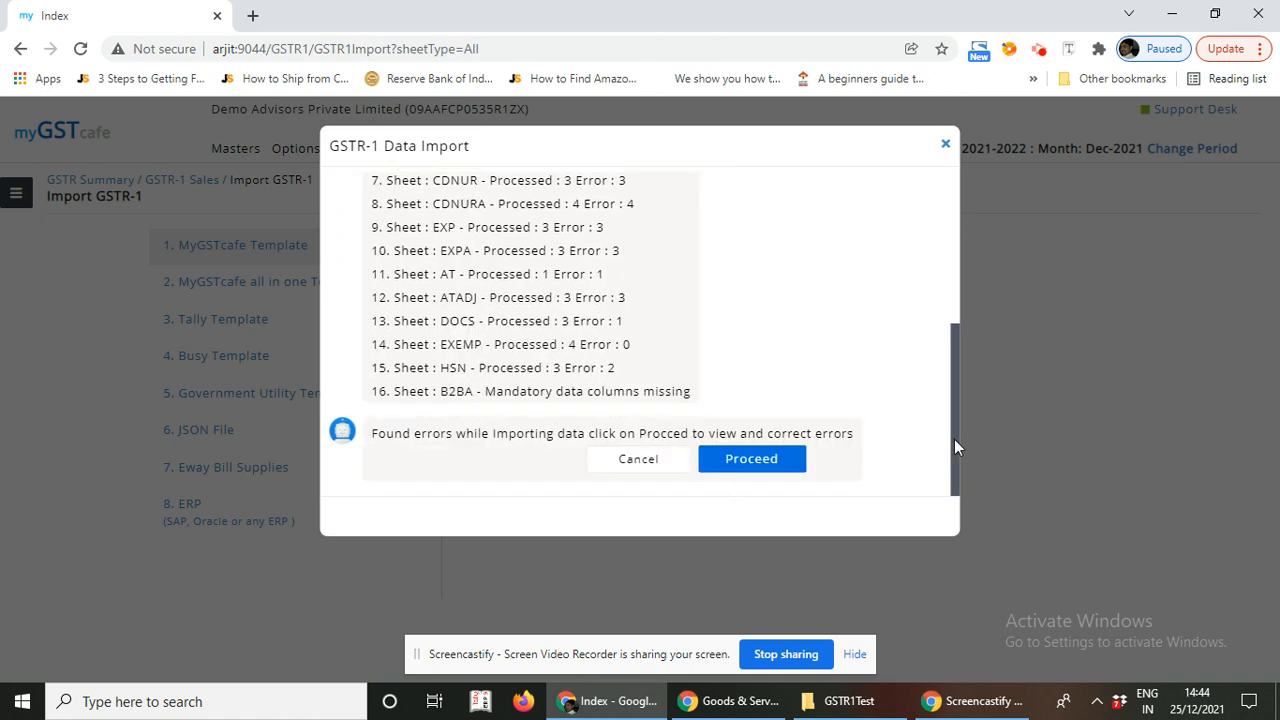
left_click_drag(954, 439, 944, 350)
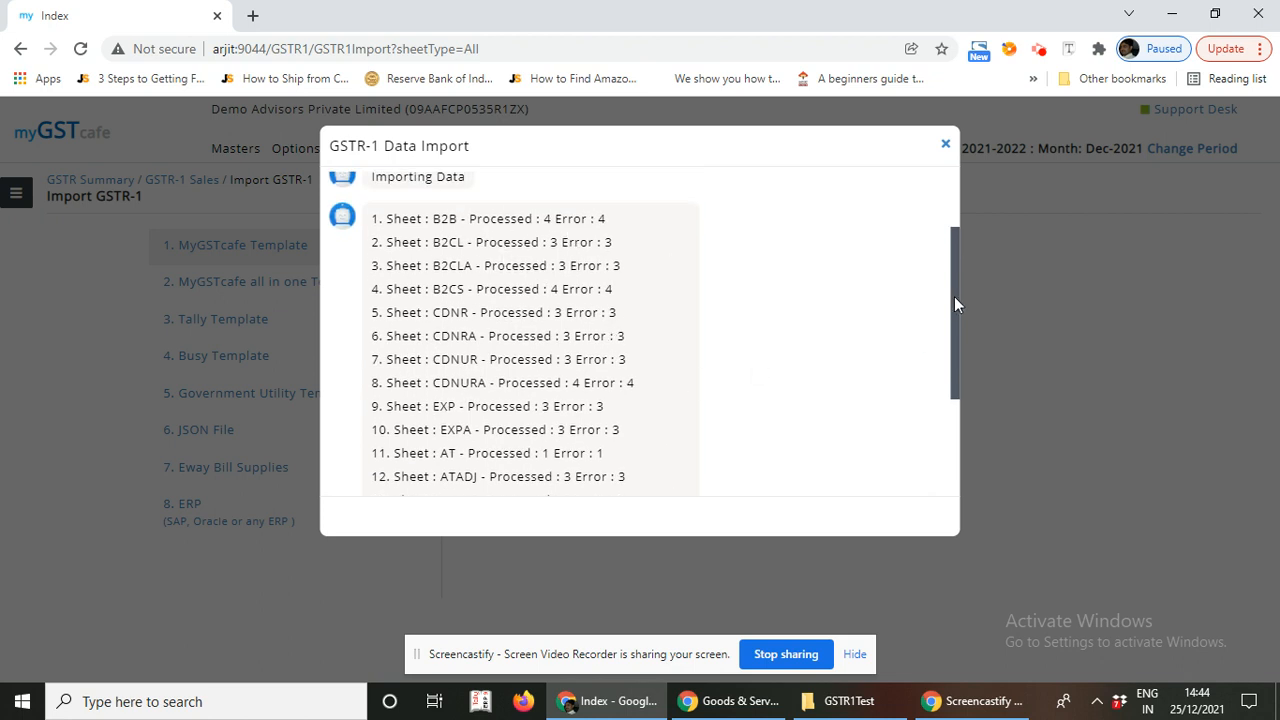
left_click_drag(954, 305, 941, 425)
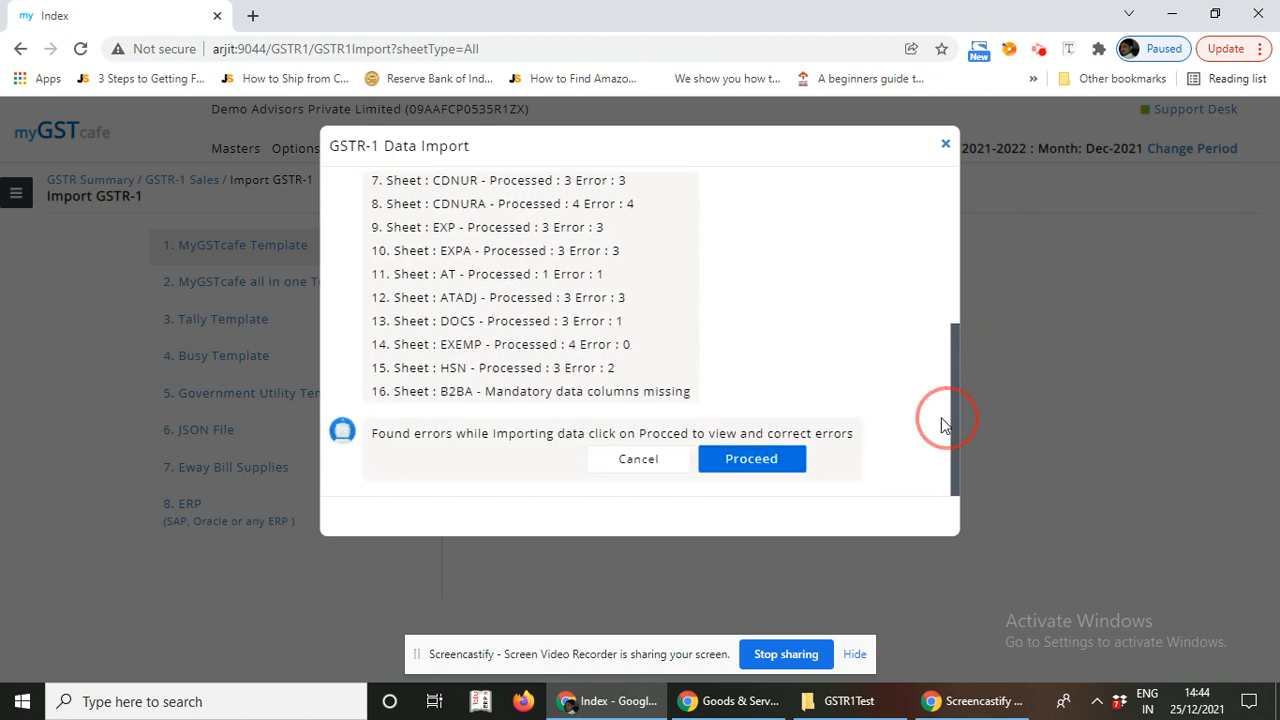
left_click(750, 462)
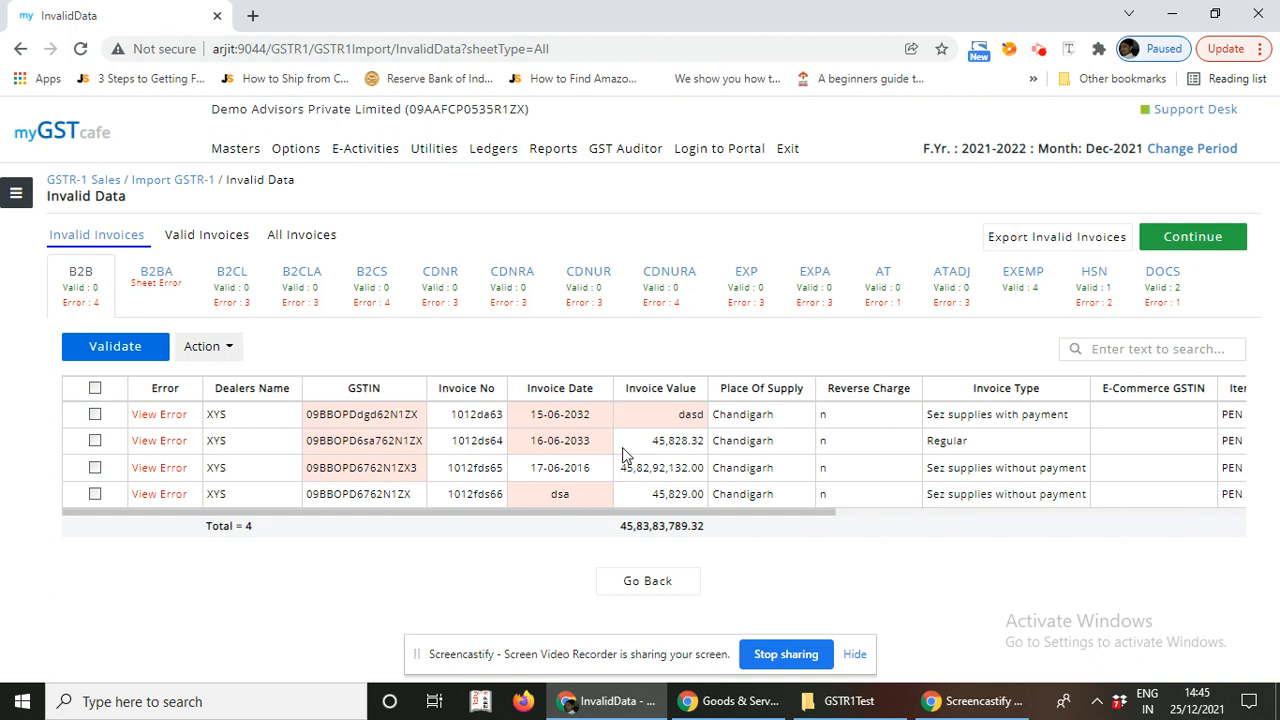
Step: Correct the first invalid B2B invoice by setting its date to 15-06-2021 and its invoice value to 125000
left_click(566, 420)
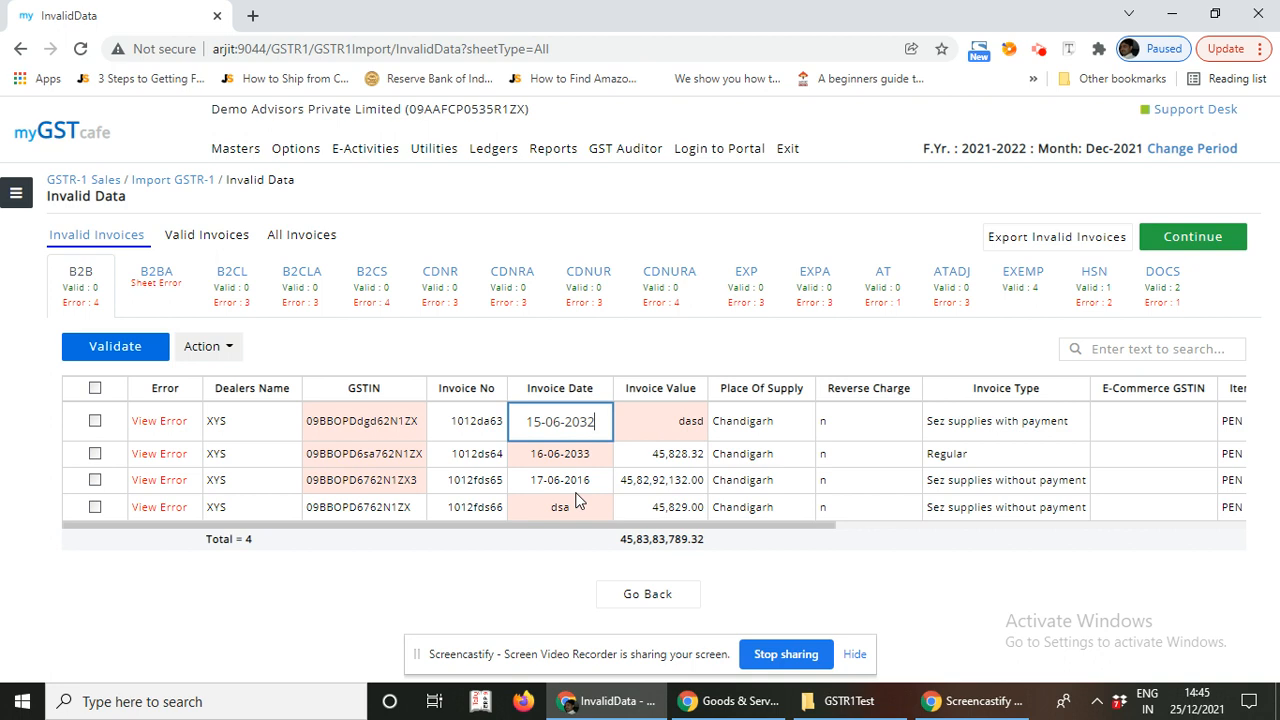
key("BackSpace")
key("BackSpace")
type("21")
left_click(641, 419)
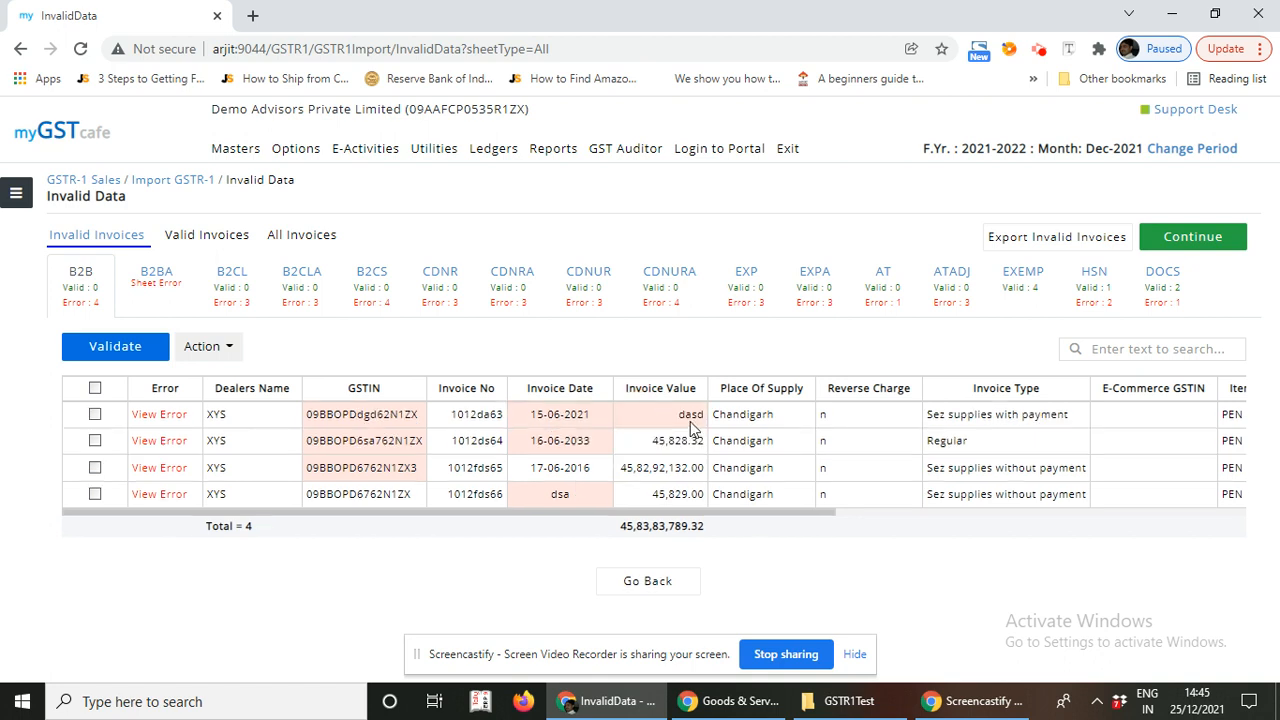
double_click(690, 425)
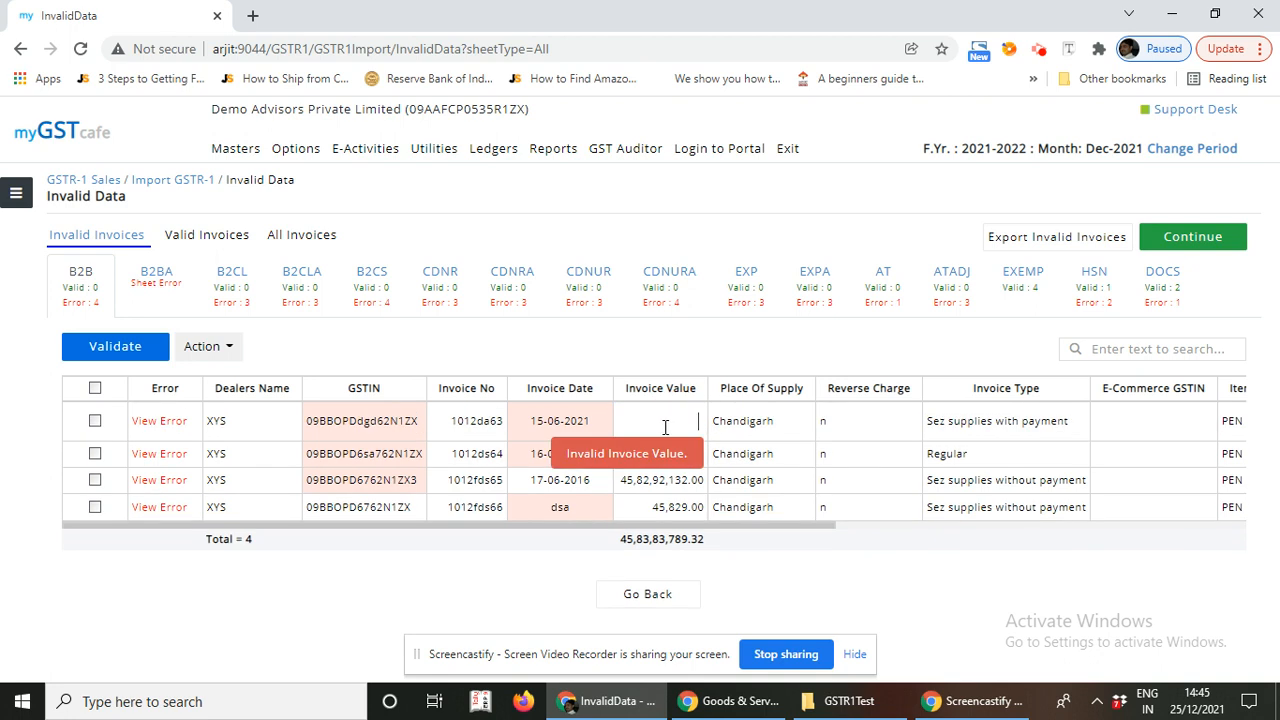
type("125000")
double_click(879, 434)
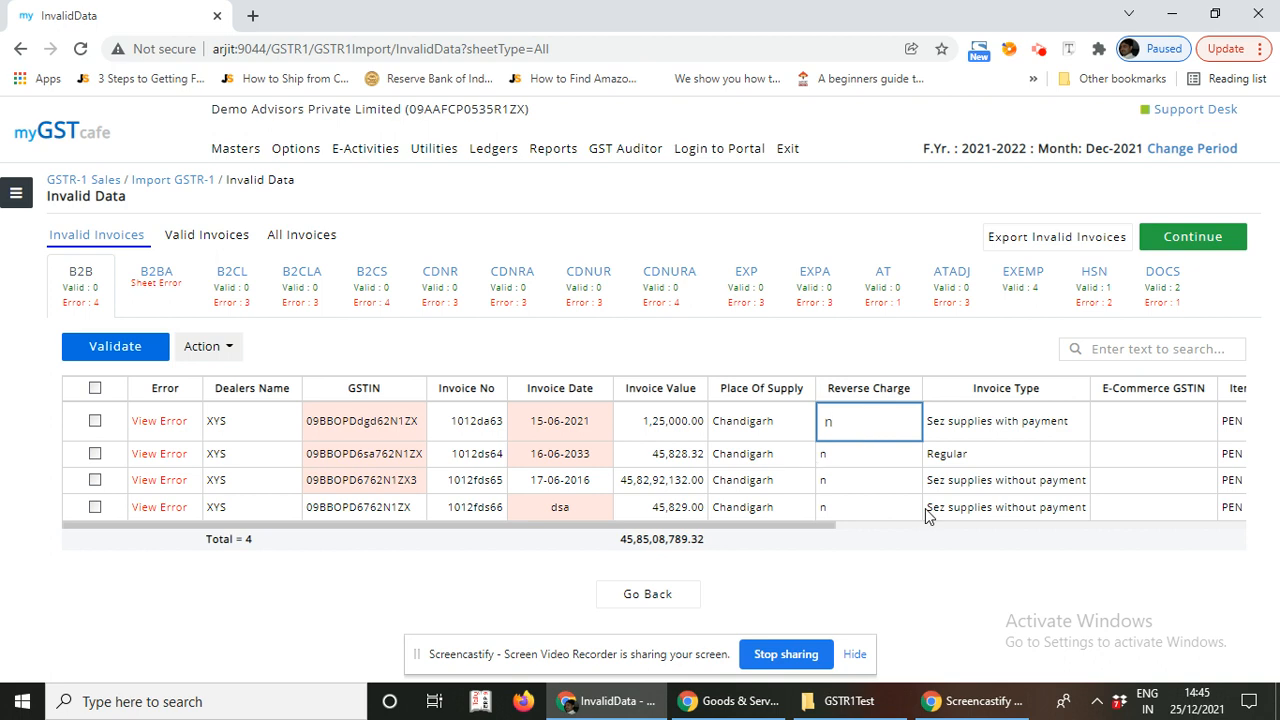
left_click(785, 533)
left_click_drag(785, 533, 700, 553)
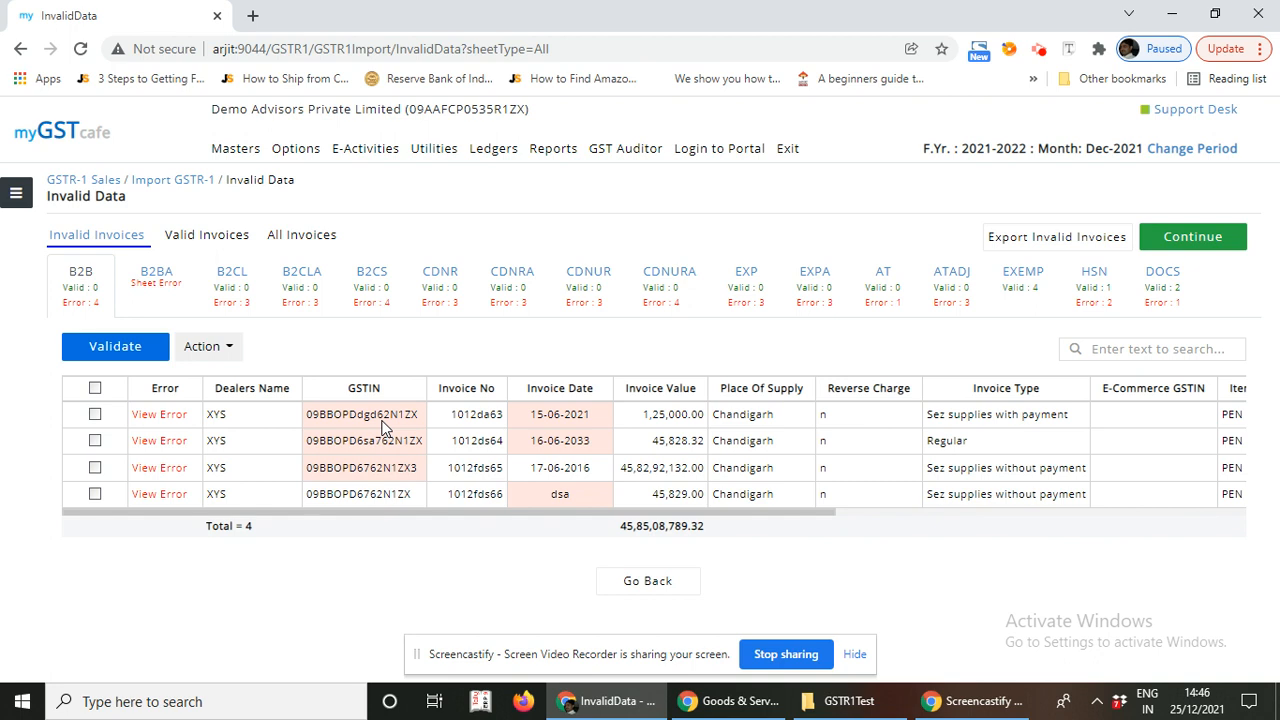
Step: Convert only the first invalid B2B invoice to B2C and confirm the conversion
left_click(95, 415)
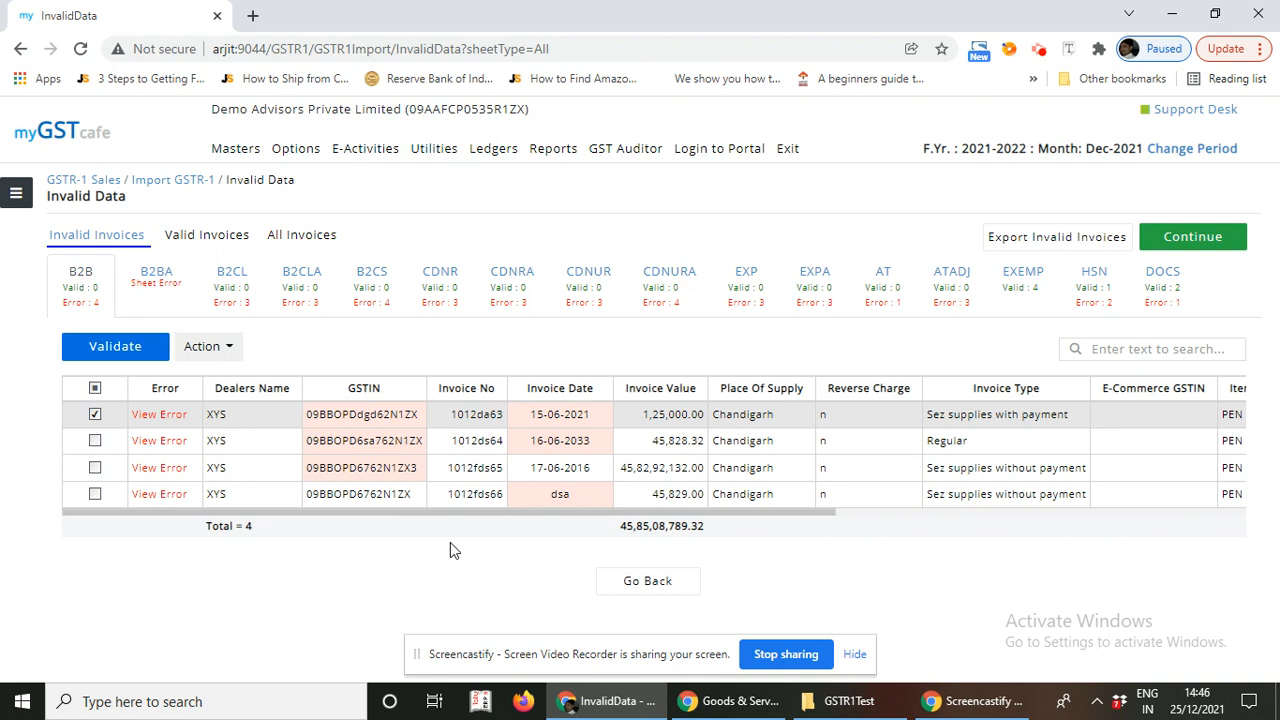
left_click(226, 352)
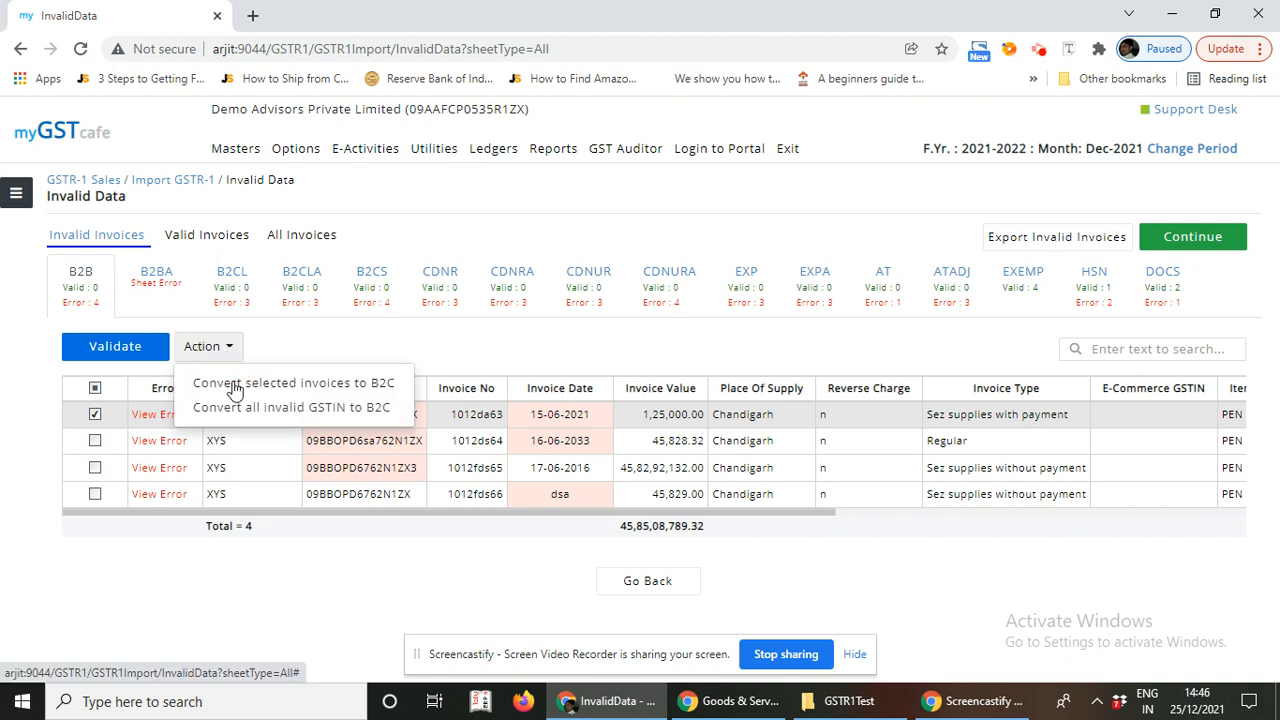
left_click(233, 385)
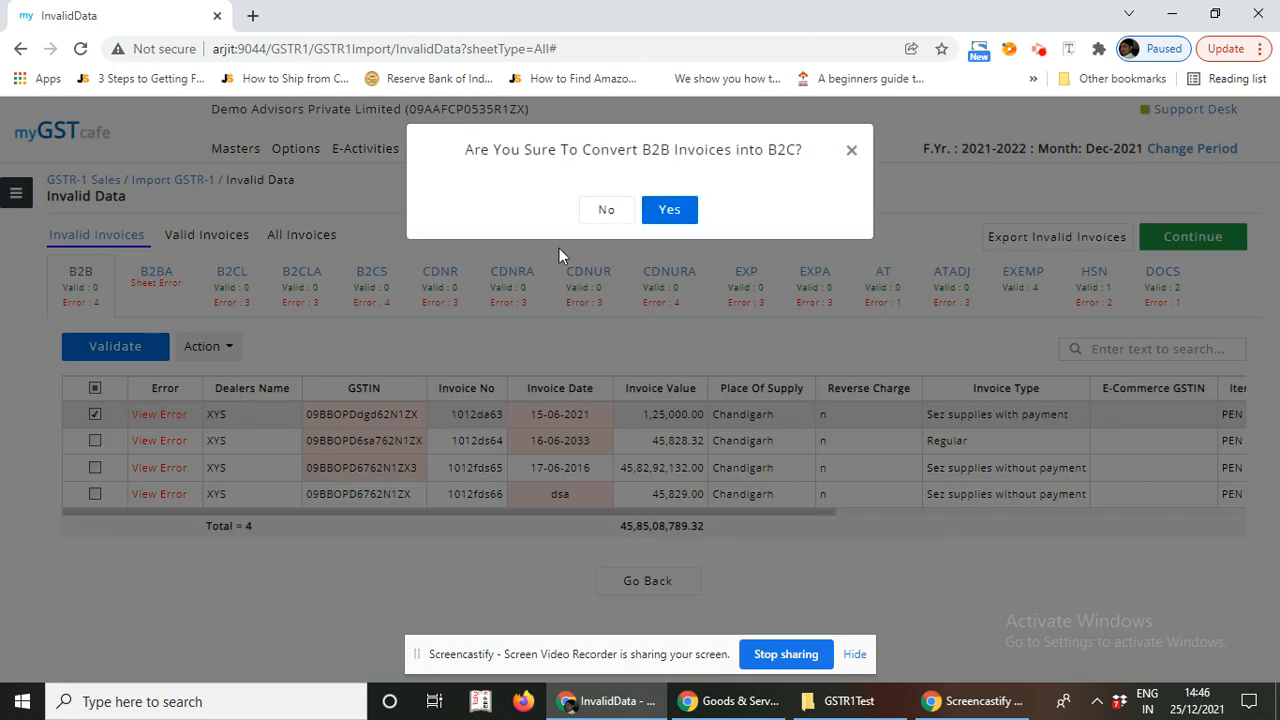
left_click(665, 211)
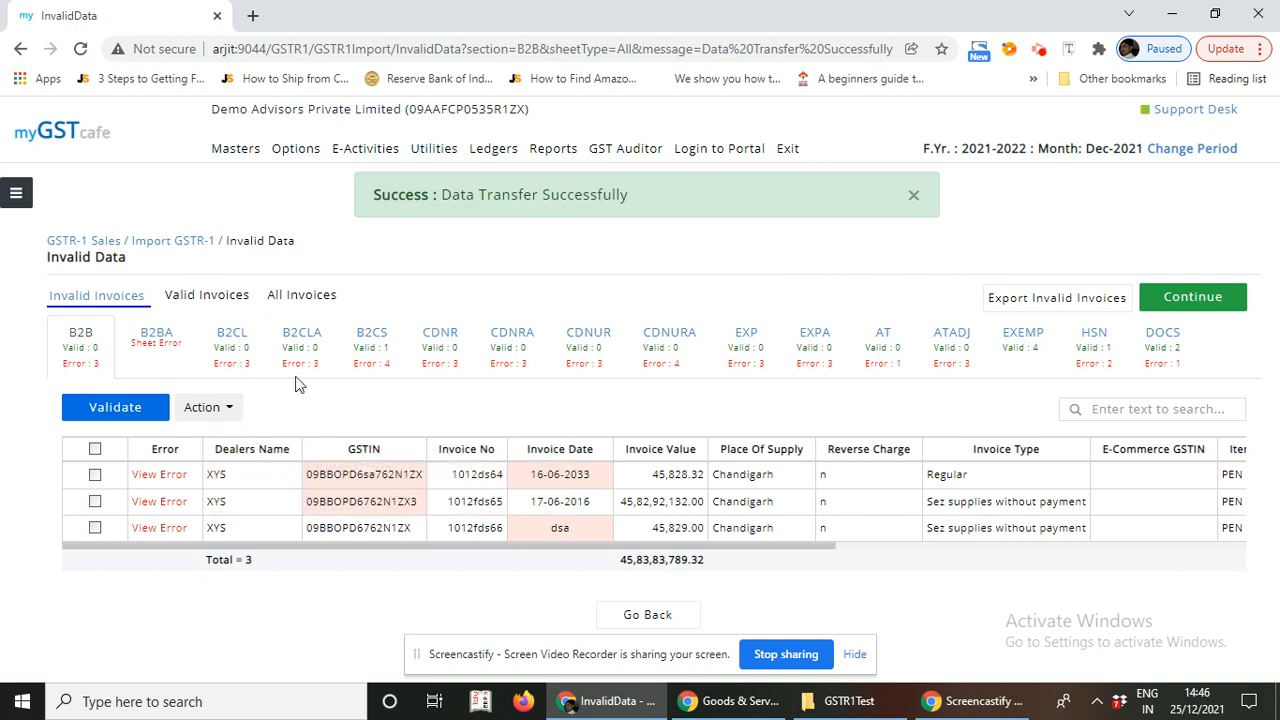
Step: Examine the error details of the first invalid B2CL invoice and return to the B2B section
left_click(240, 365)
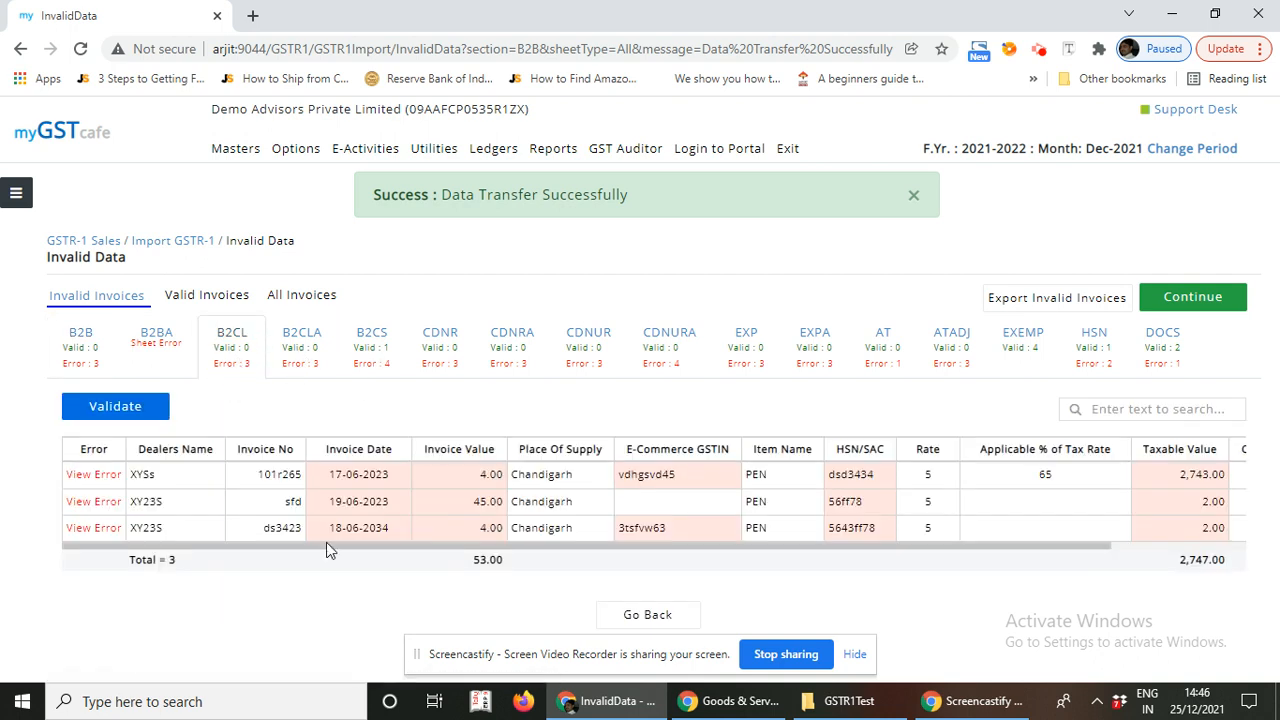
left_click(92, 476)
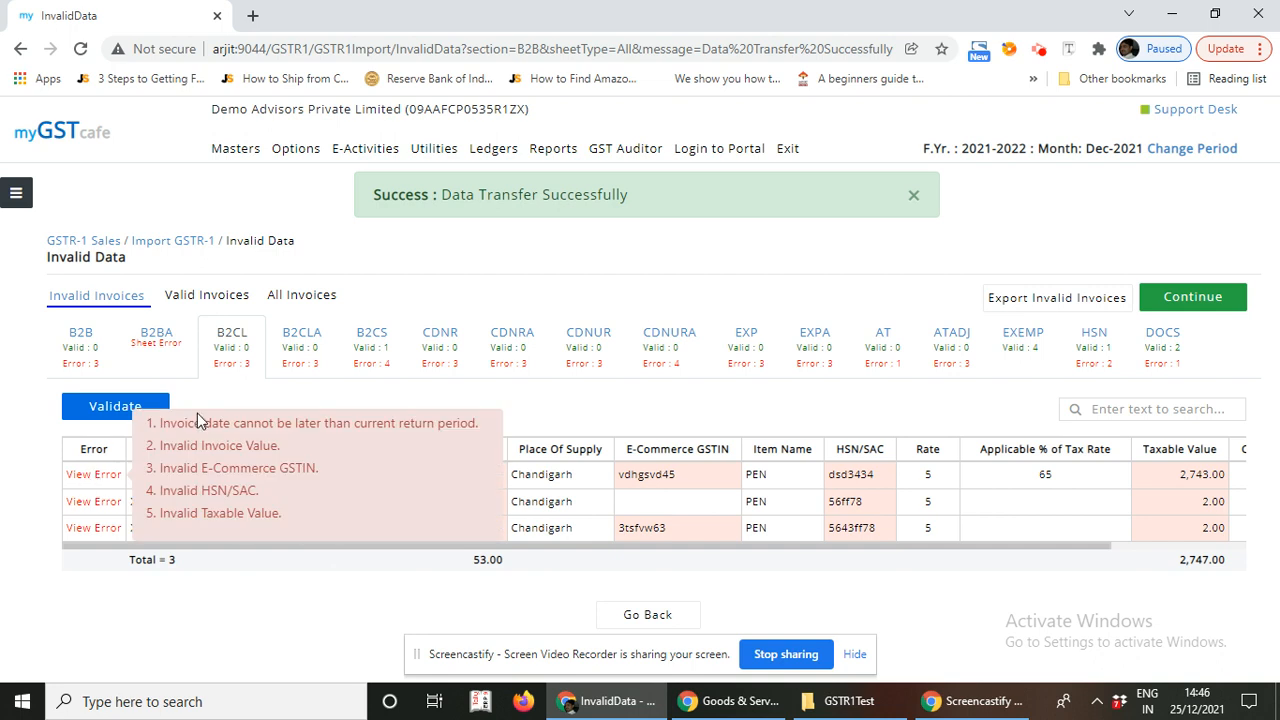
left_click(72, 345)
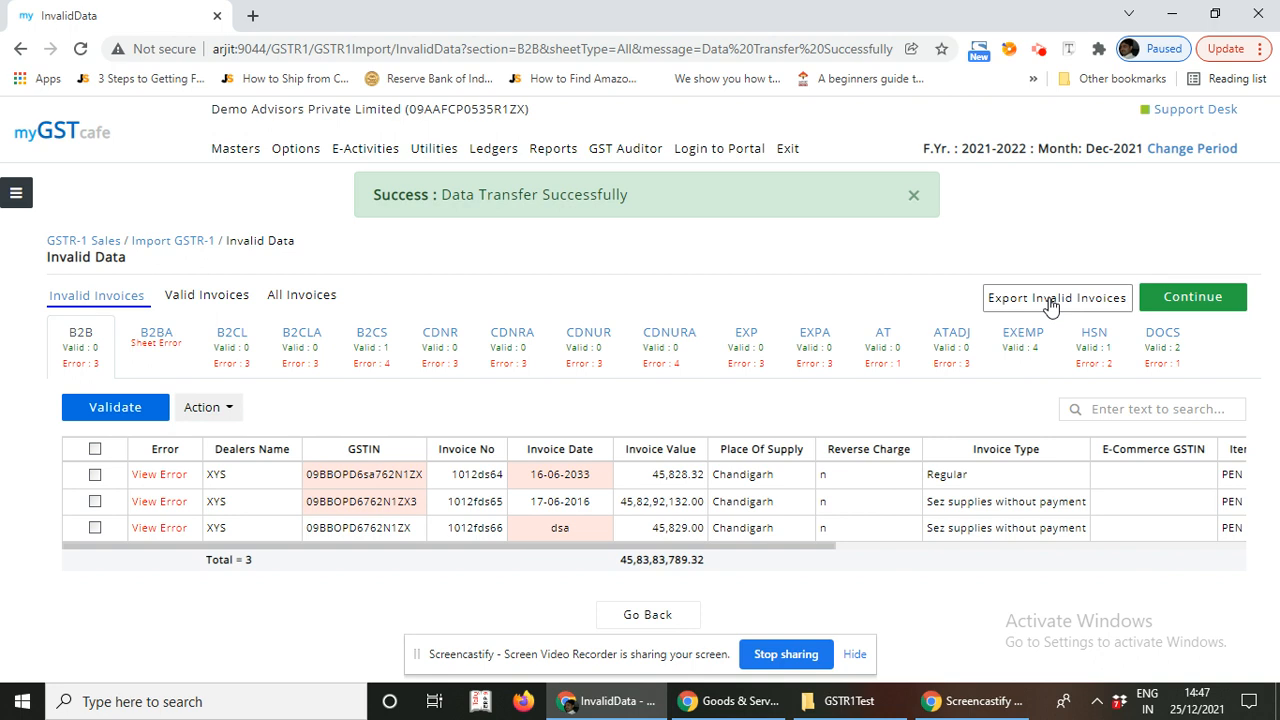
Step: Finish the import by saving the valid data and discarding the invalid data
left_click(1175, 300)
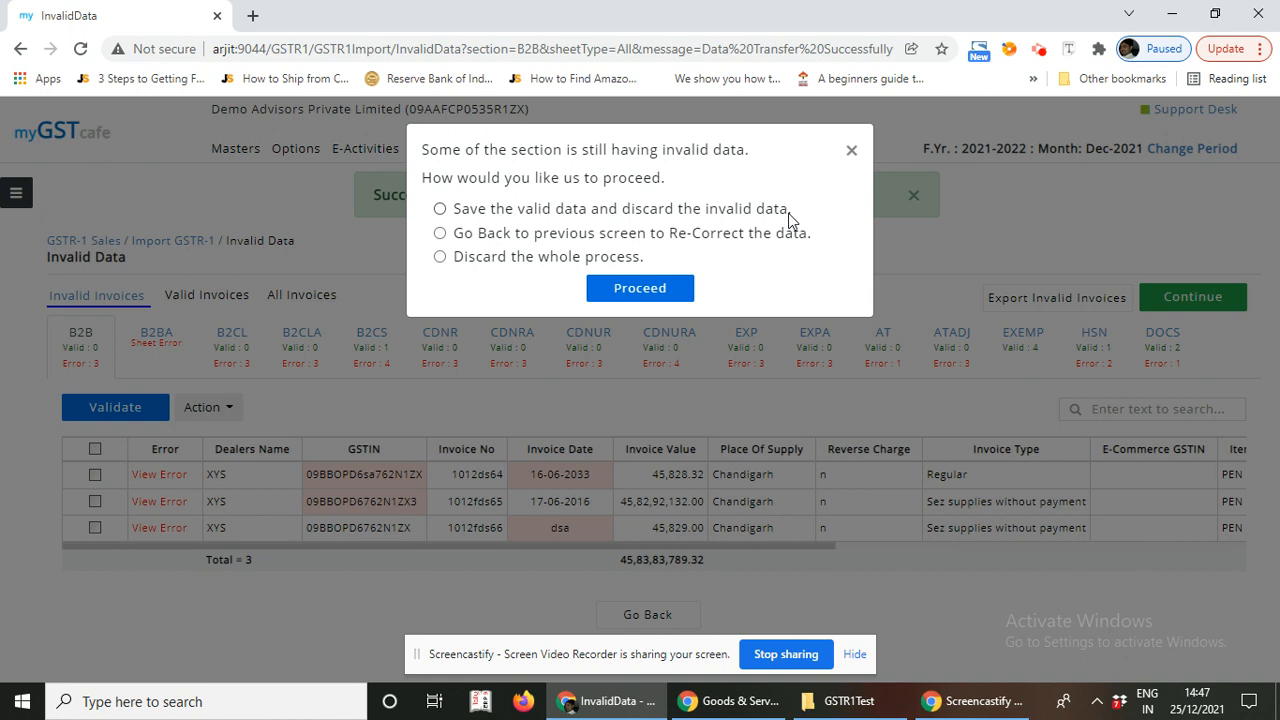
left_click(440, 233)
left_click(441, 258)
left_click(440, 210)
left_click(636, 288)
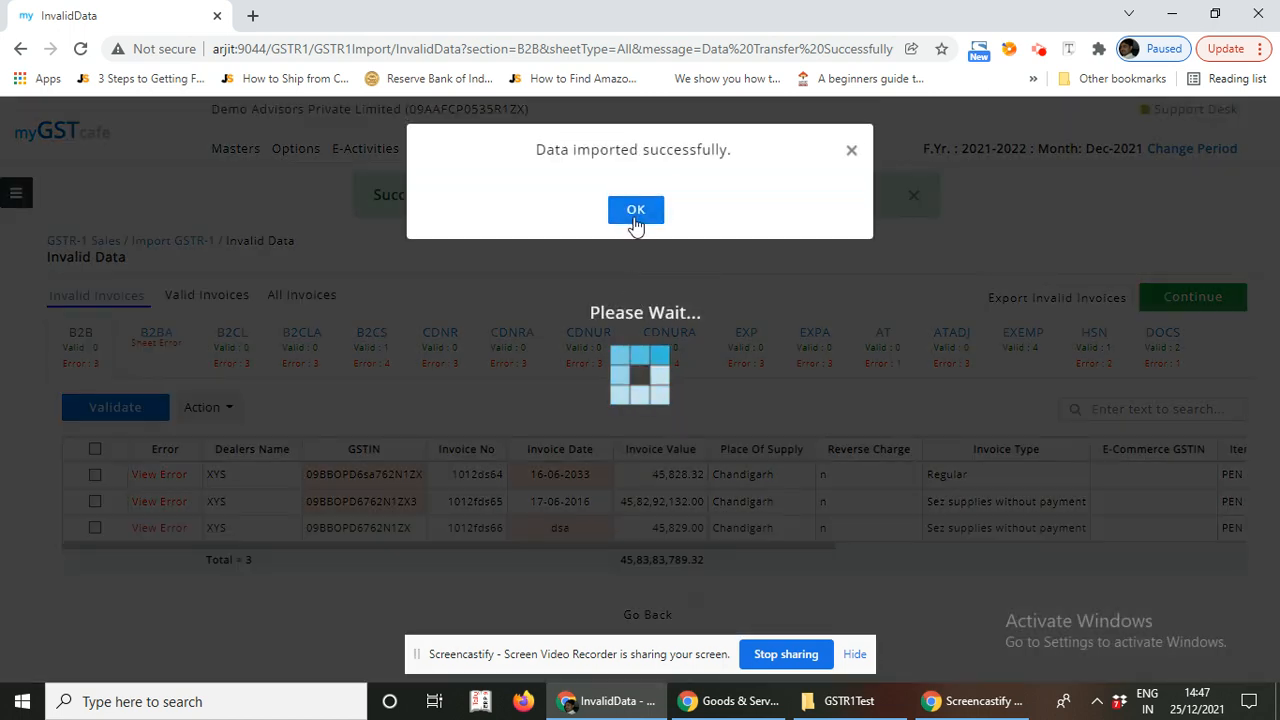
left_click(632, 213)
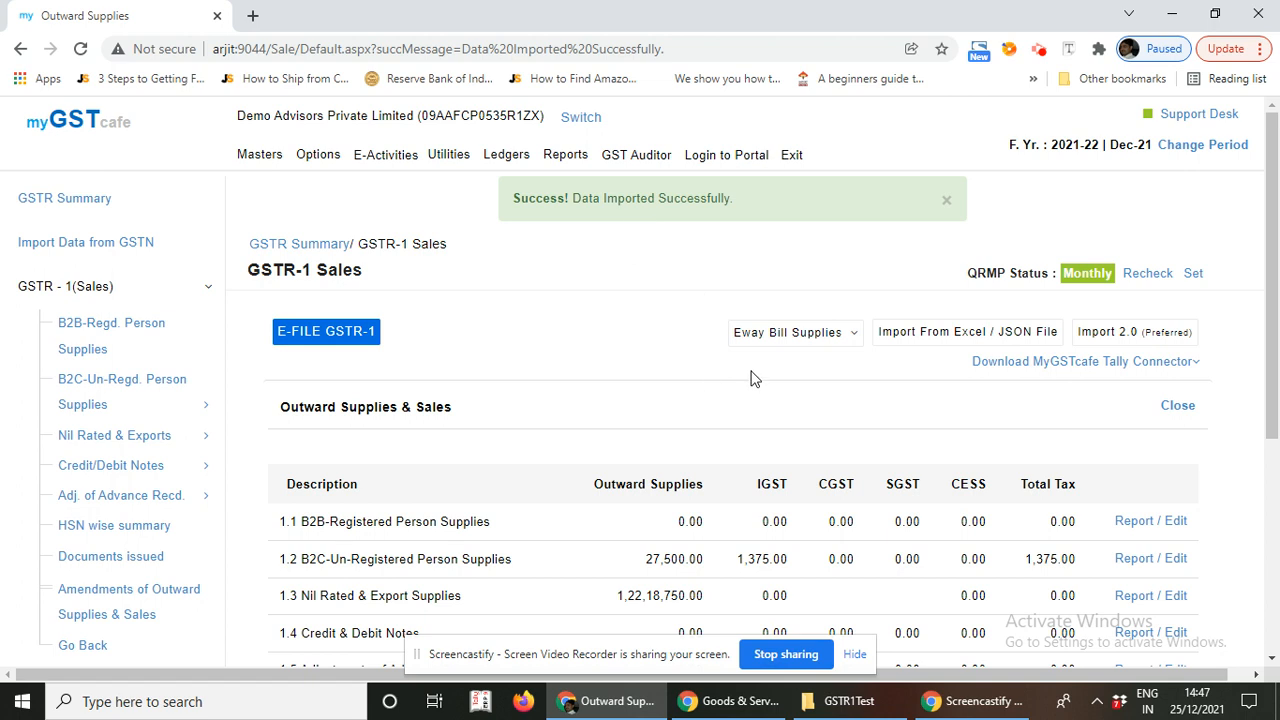
Step: Review the imported amounts in the Outward Supplies & Sales summary
scroll(606, 409, "down", 2)
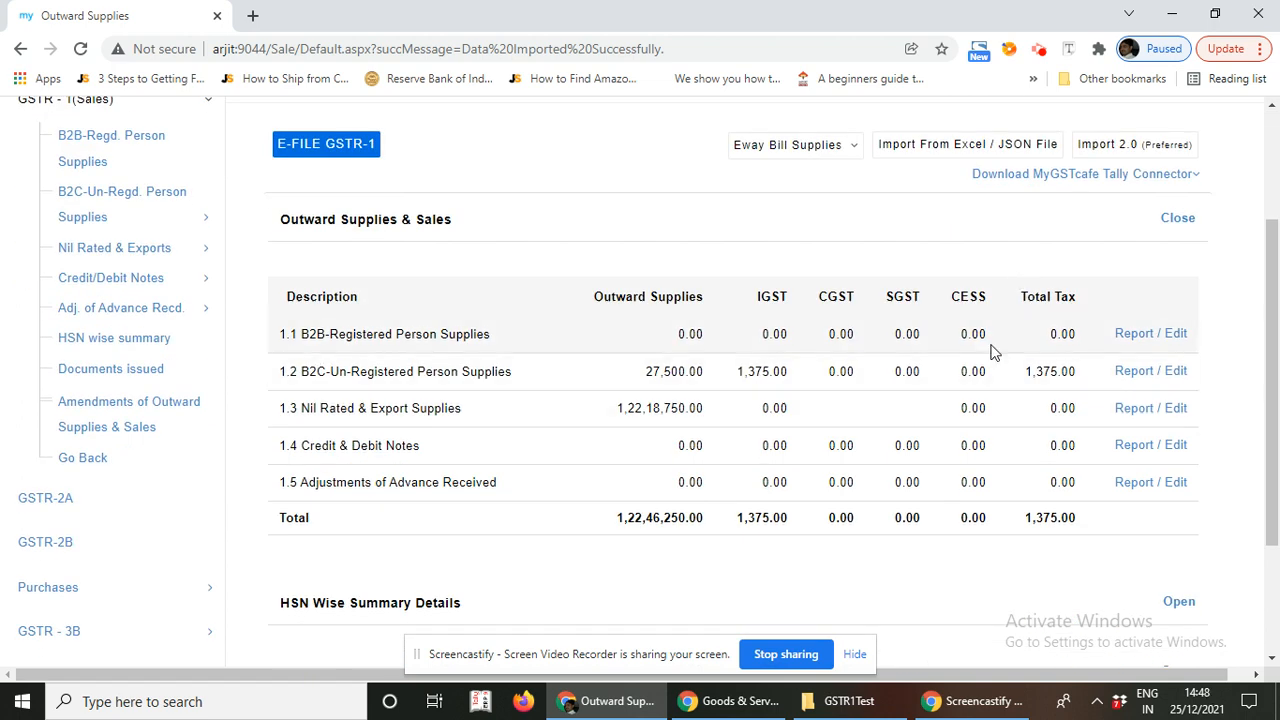
scroll(970, 362, "down", 2)
scroll(1076, 383, "up", 4)
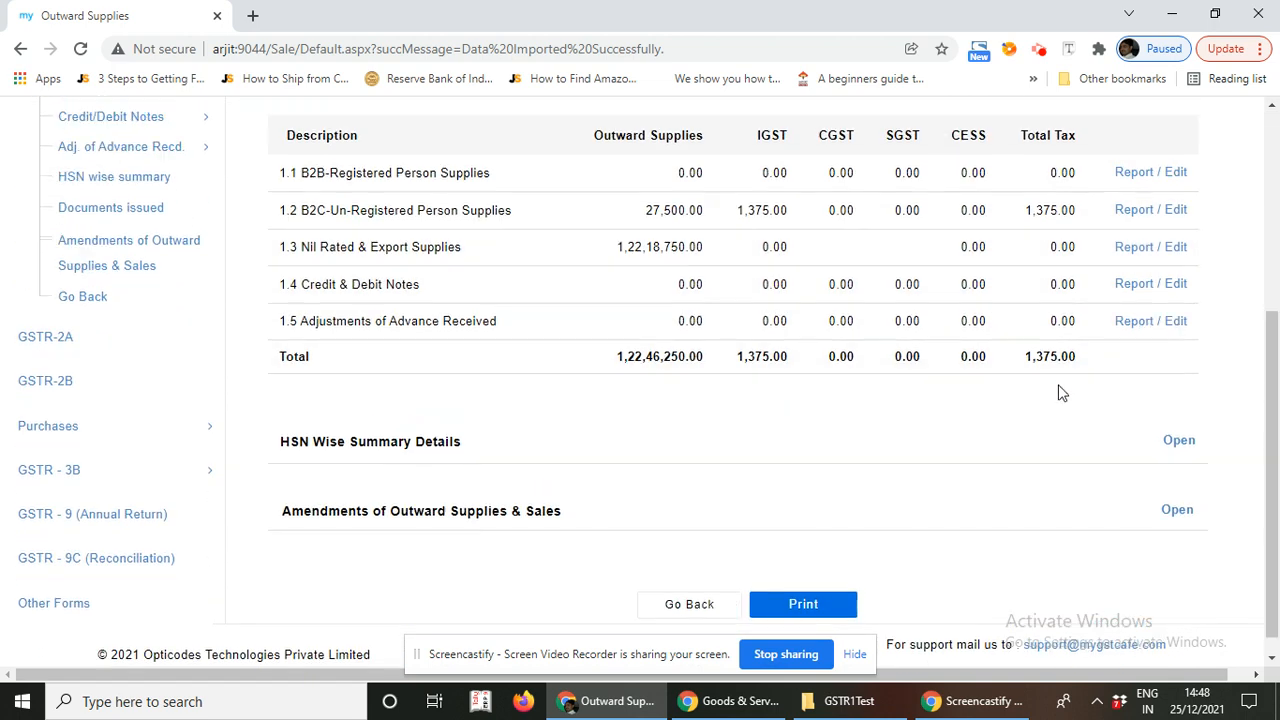